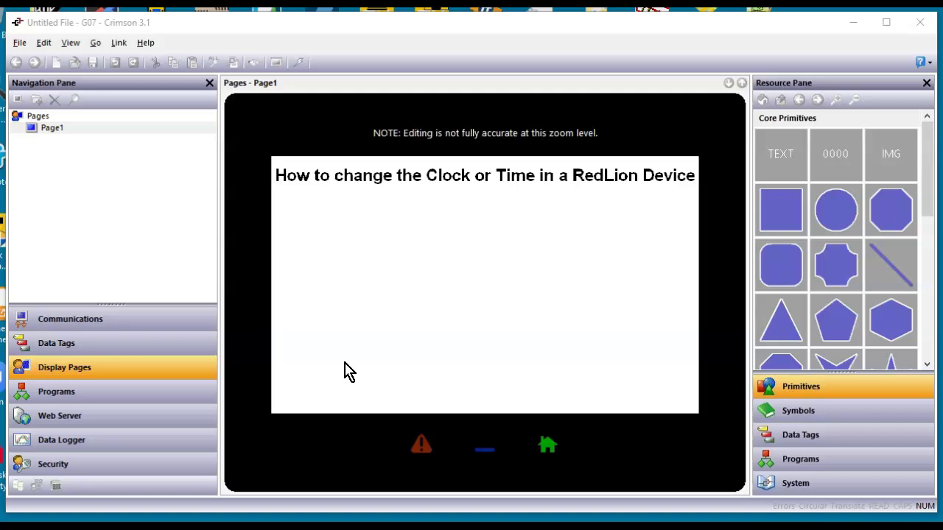
Open the device link commands, then close them without sending the time.
click(73, 130)
click(119, 44)
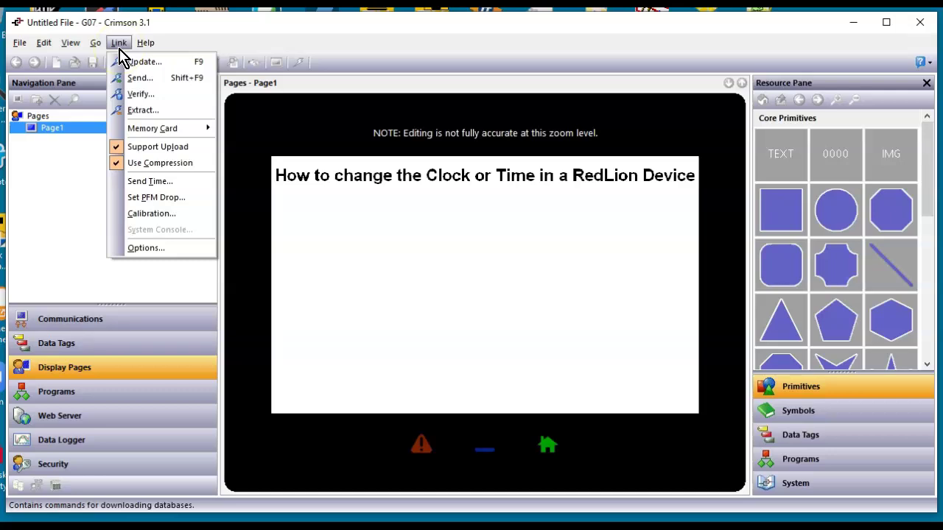
click(180, 185)
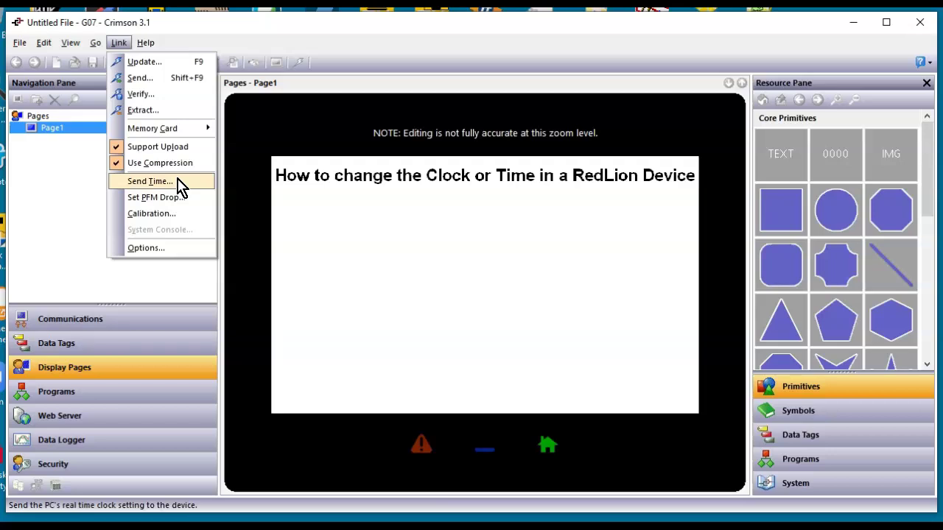
click(358, 238)
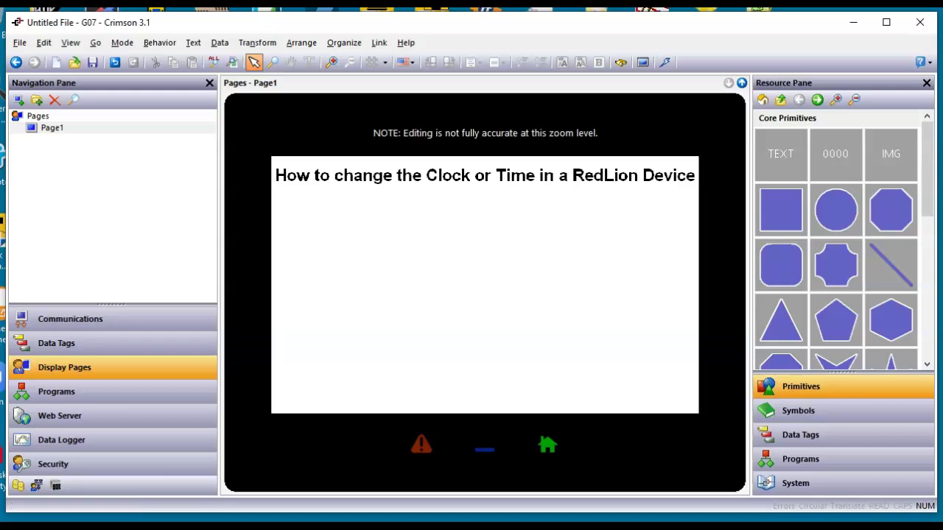
Return to Core Primitives and select the 12:00 AM Time and Date primitive.
click(763, 101)
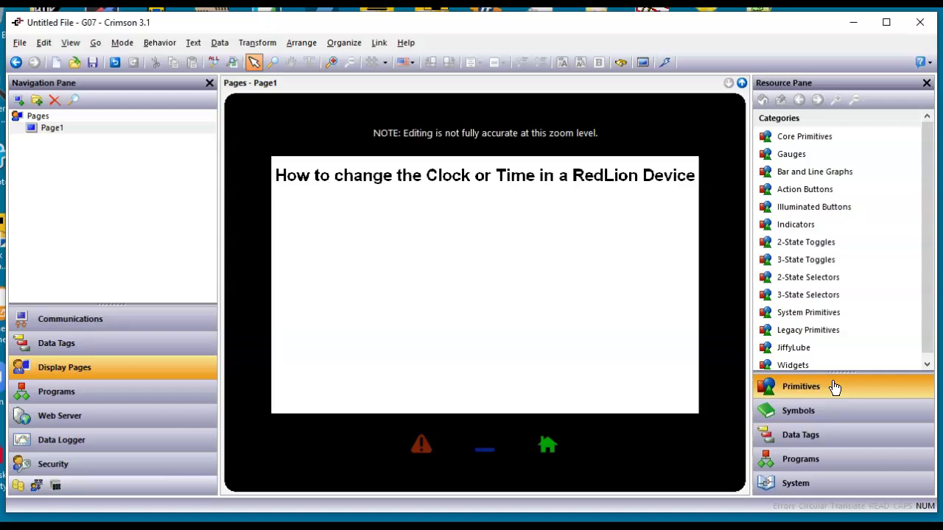
click(799, 136)
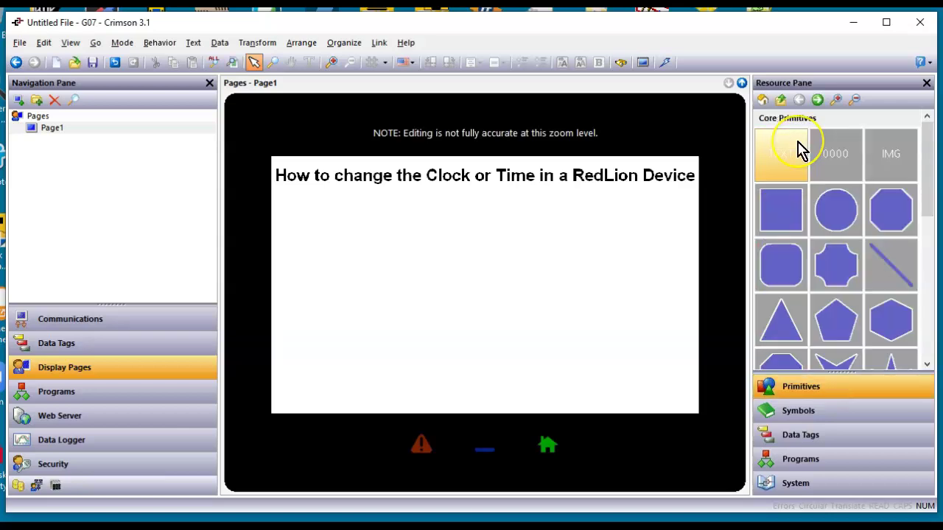
scroll(800, 147, down, 5)
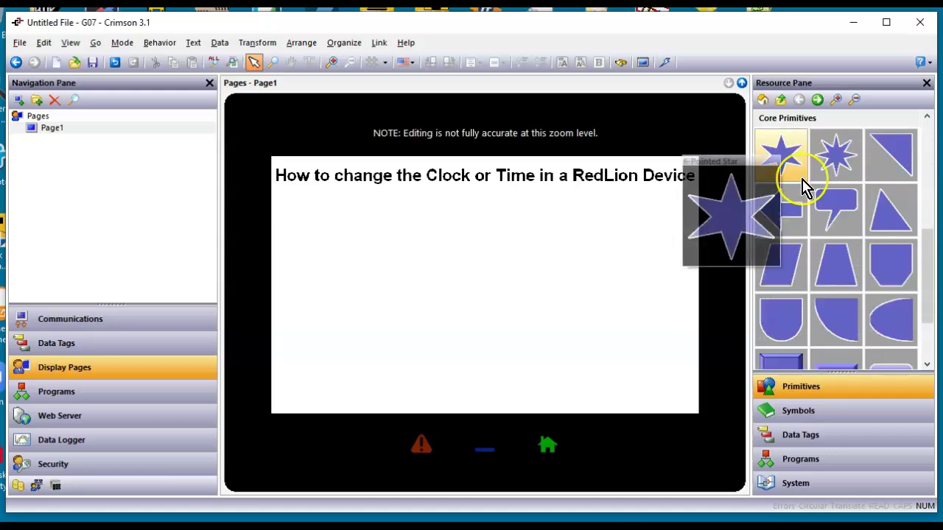
scroll(804, 187, down, 4)
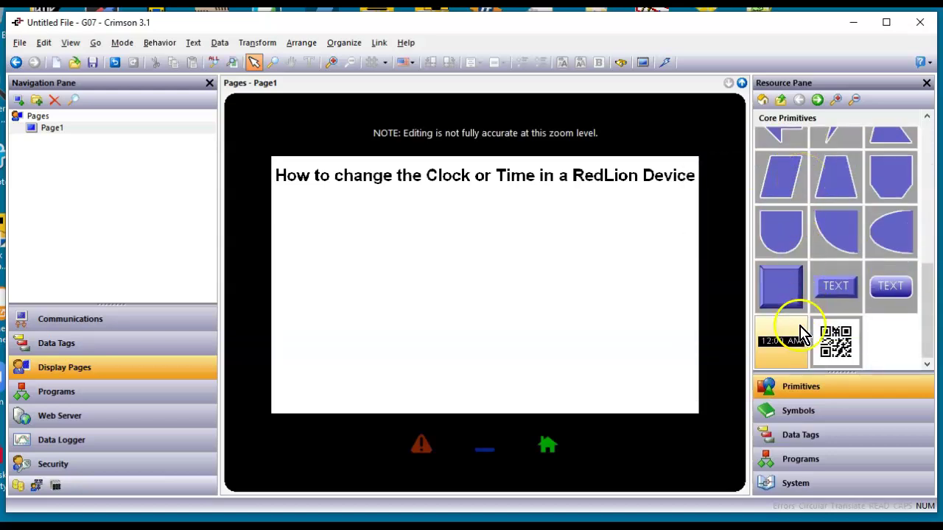
mouse_move(791, 362)
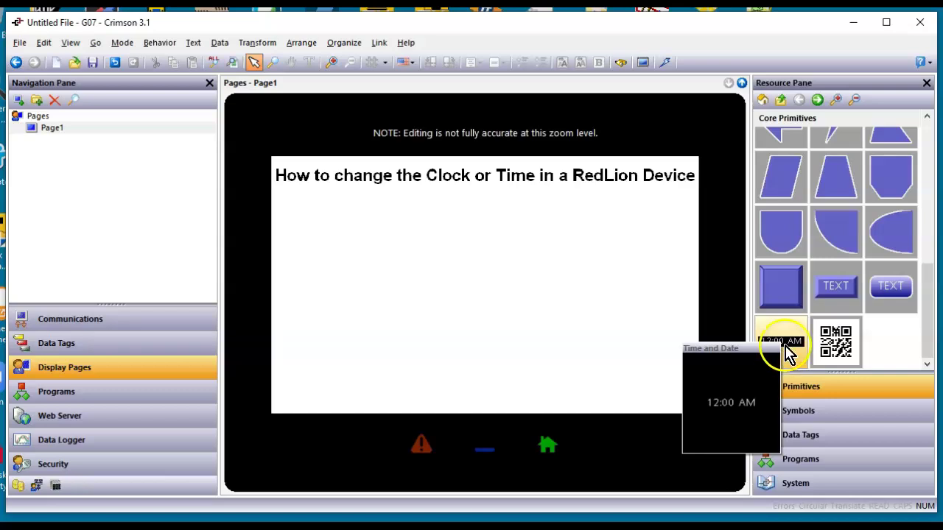
click(786, 324)
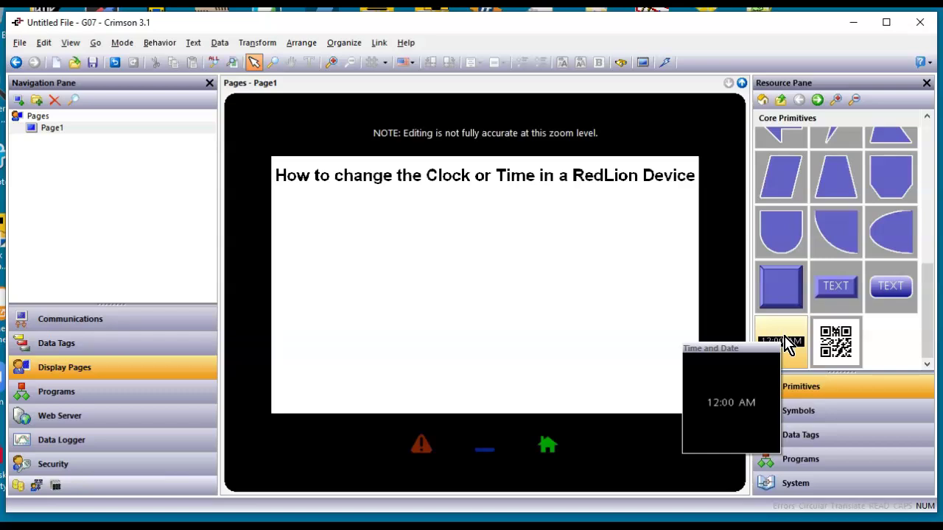
Place the Time and Date field at Page1's bottom-left and make it wider and taller.
drag(787, 341, 297, 400)
click(354, 391)
click(312, 402)
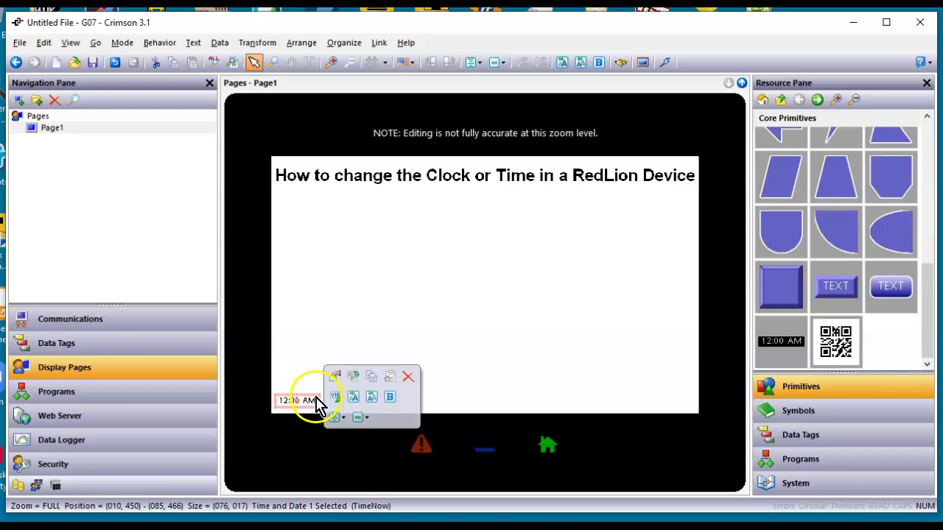
drag(317, 396, 407, 377)
click(412, 404)
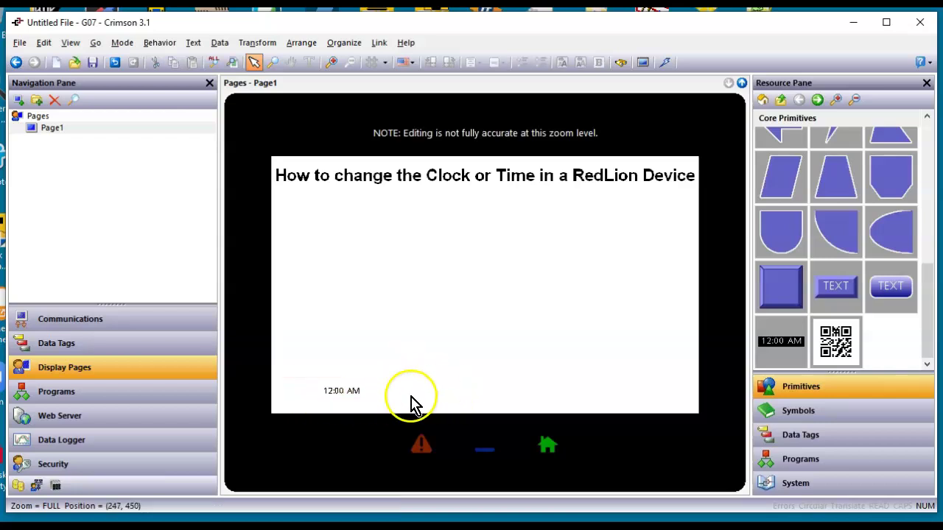
Set the clock field's font to bold Hei 24 and open its properties.
click(358, 396)
click(442, 380)
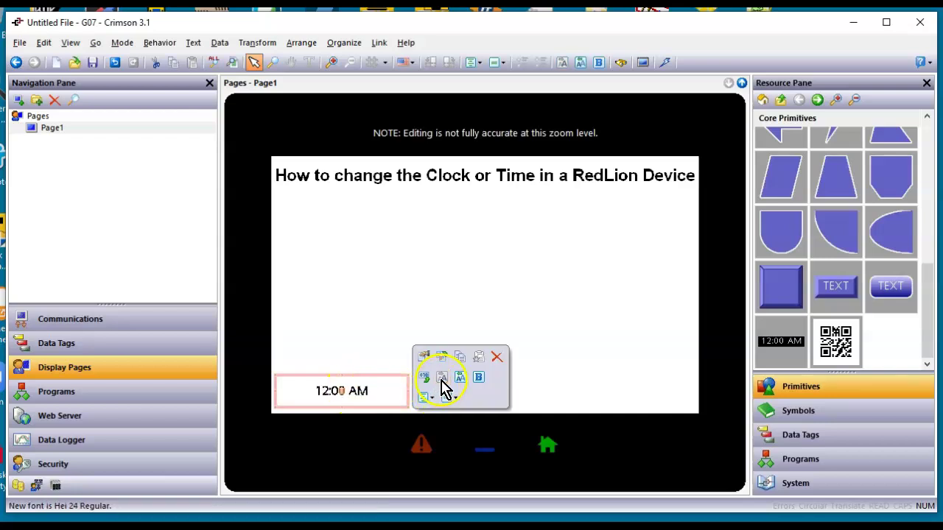
click(478, 378)
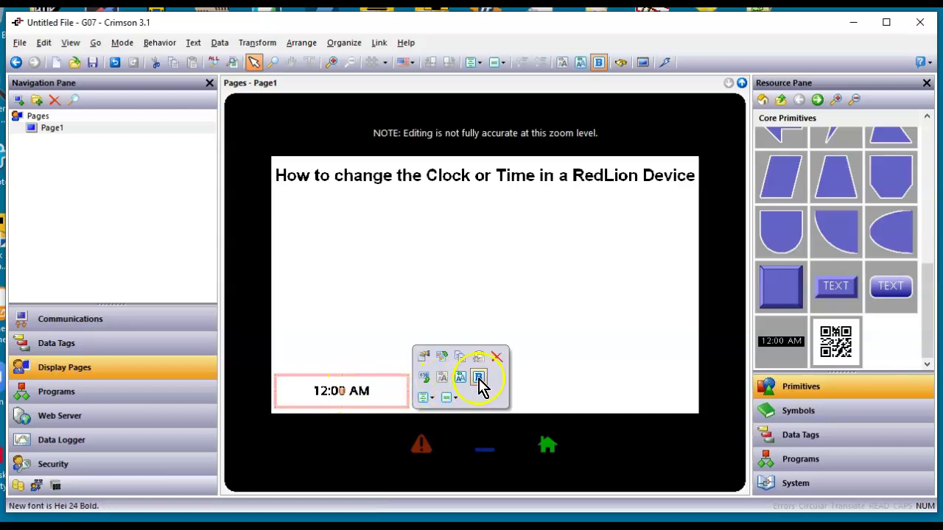
double_click(361, 401)
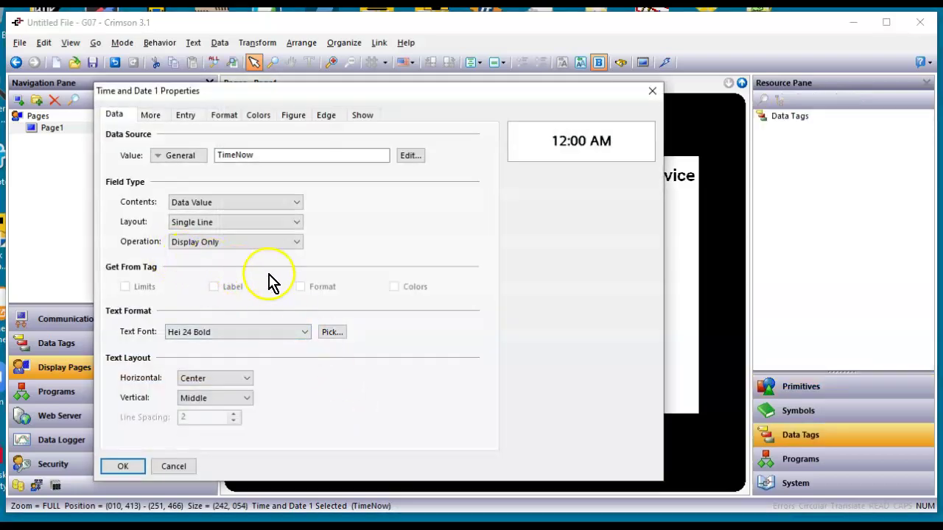
Set the Time and Date field's Operation to Data Entry and confirm with OK.
click(221, 226)
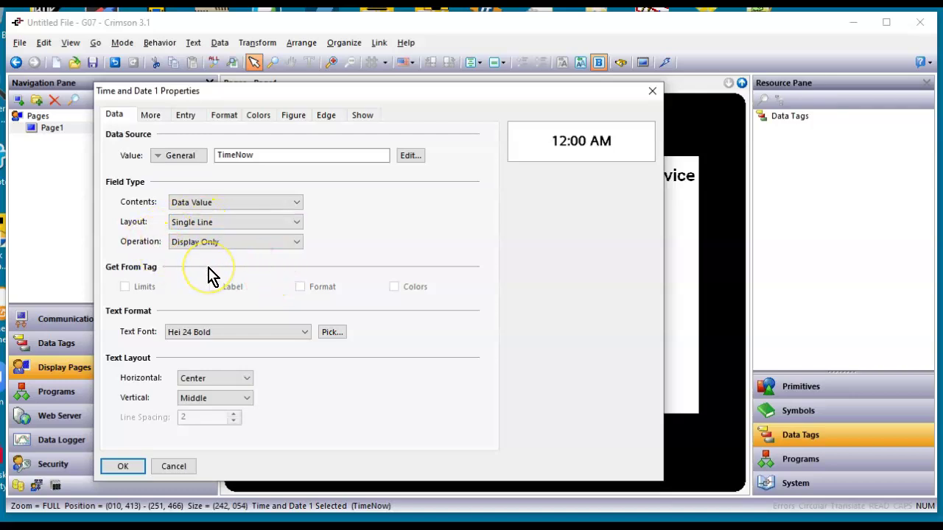
click(253, 245)
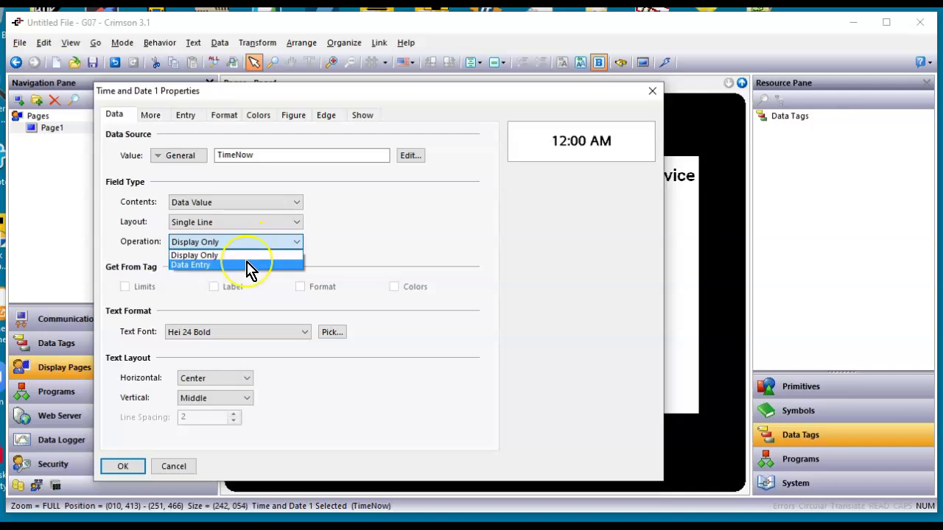
click(248, 265)
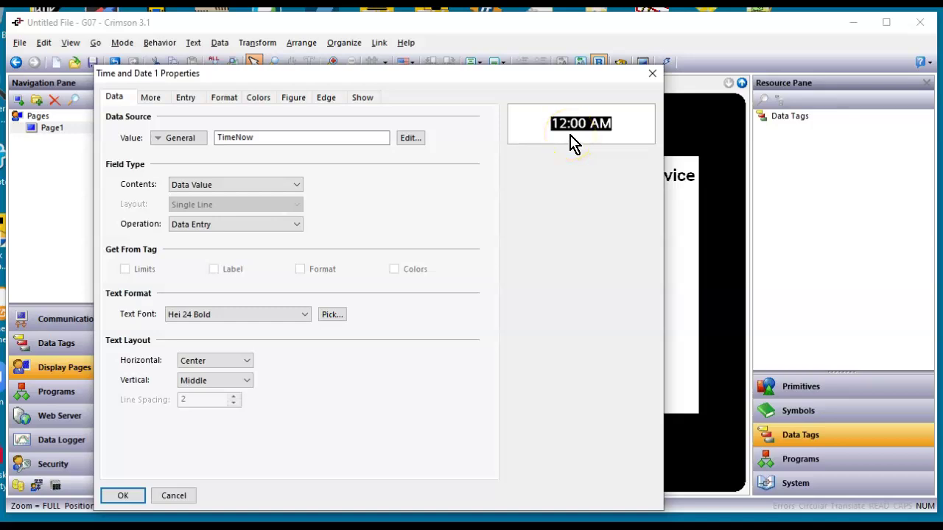
click(137, 499)
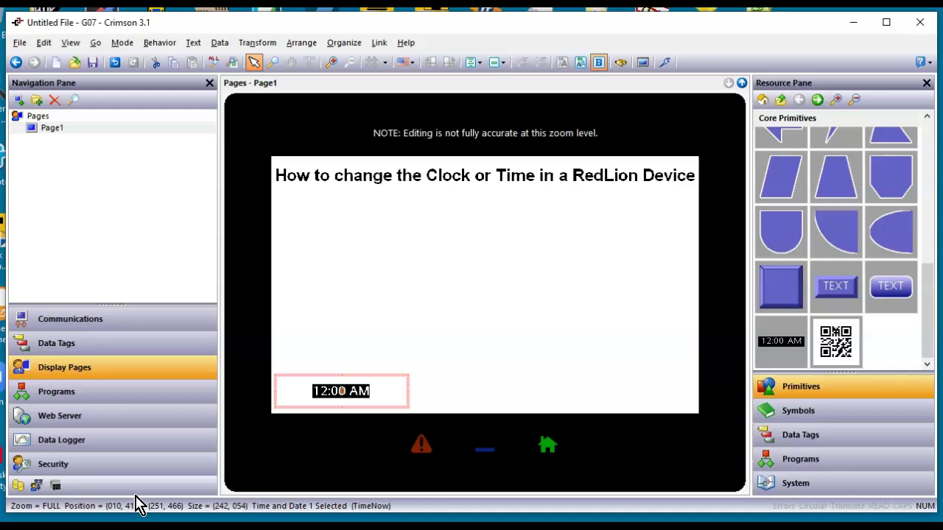
Set Enable Time Manager to Yes and Time Client Enable SNTP to Yes.
click(158, 330)
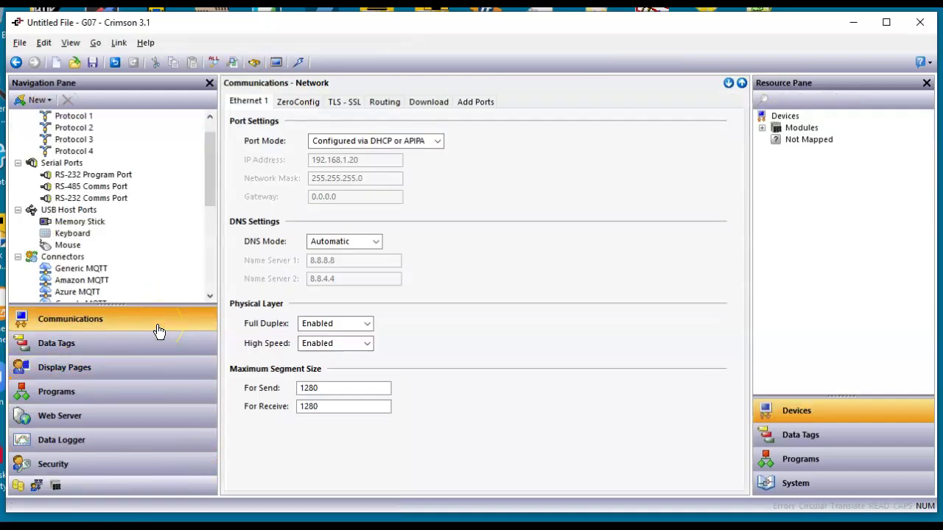
scroll(164, 254, down, 5)
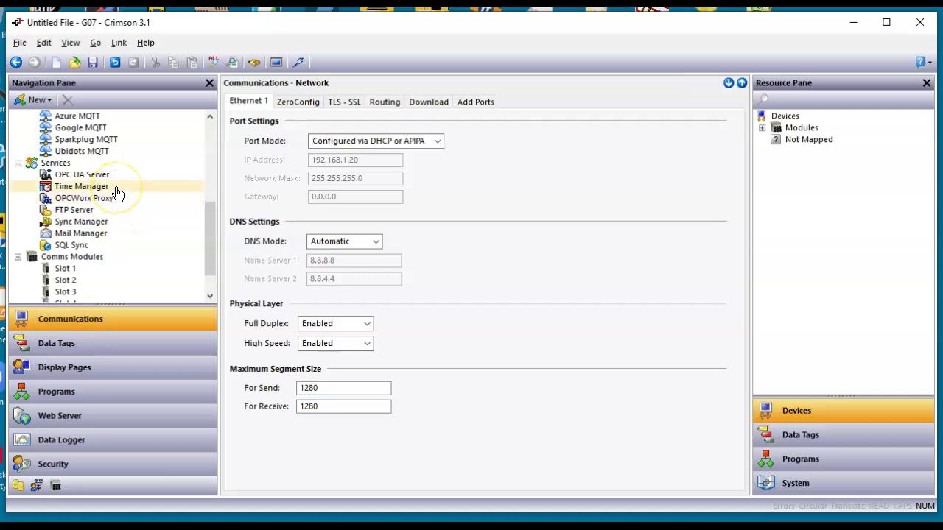
click(83, 186)
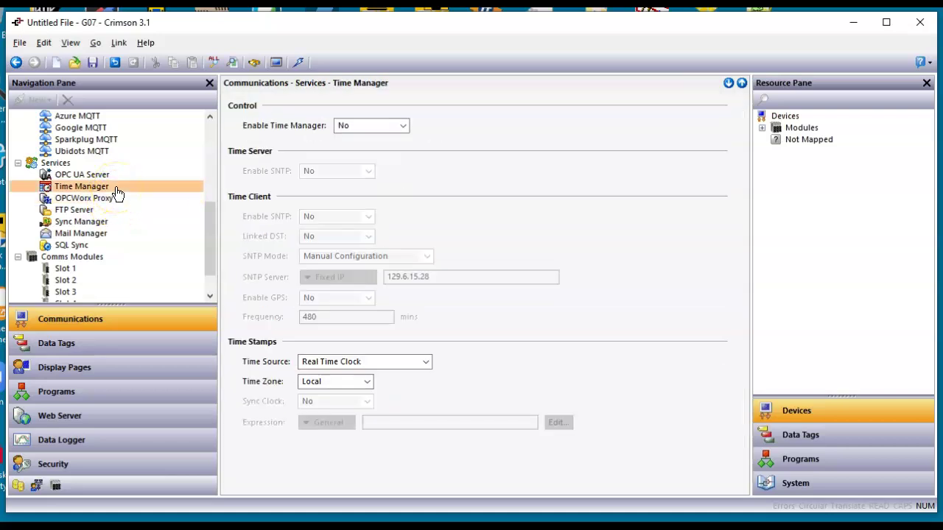
click(403, 126)
click(381, 150)
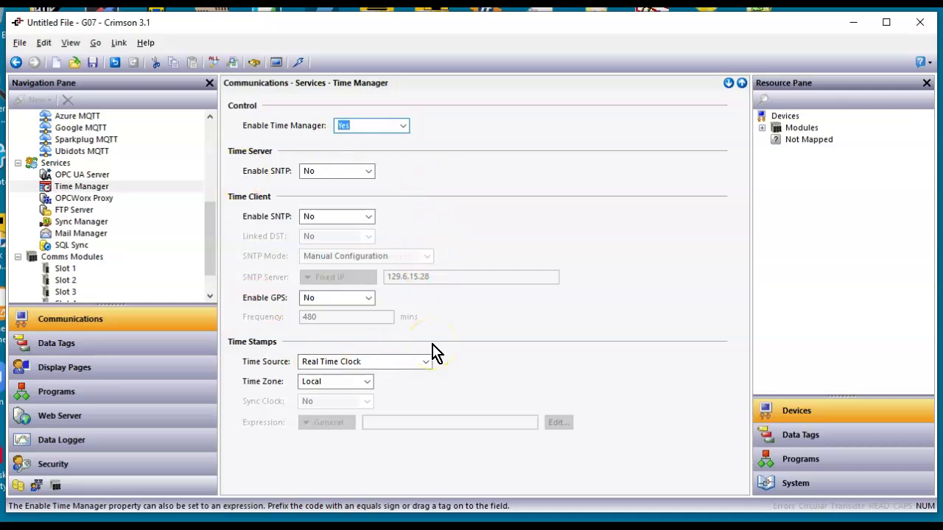
click(368, 221)
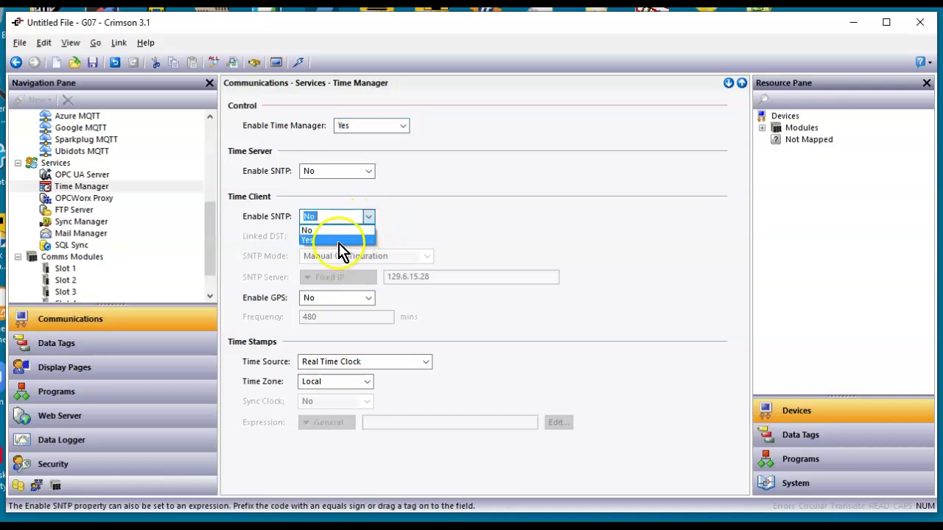
click(341, 239)
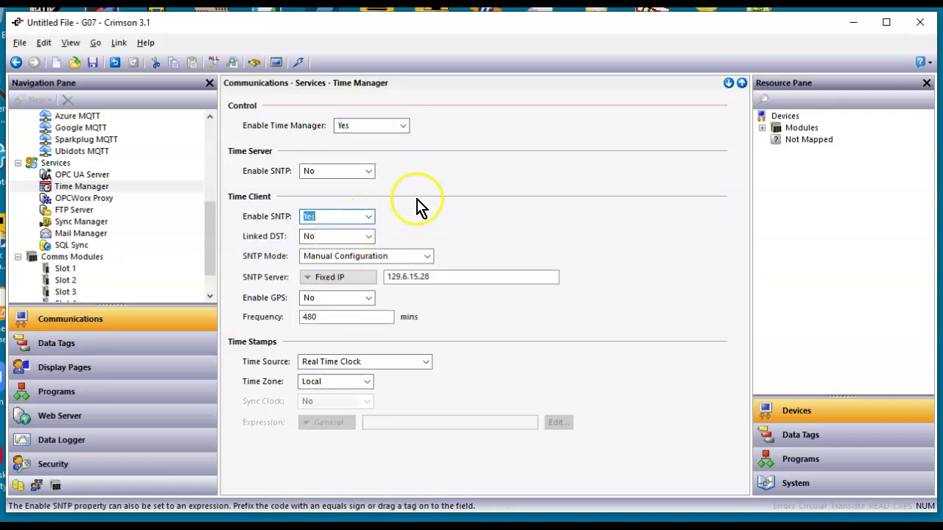
Expand the System variables list and show the help info for UseDST.
click(796, 486)
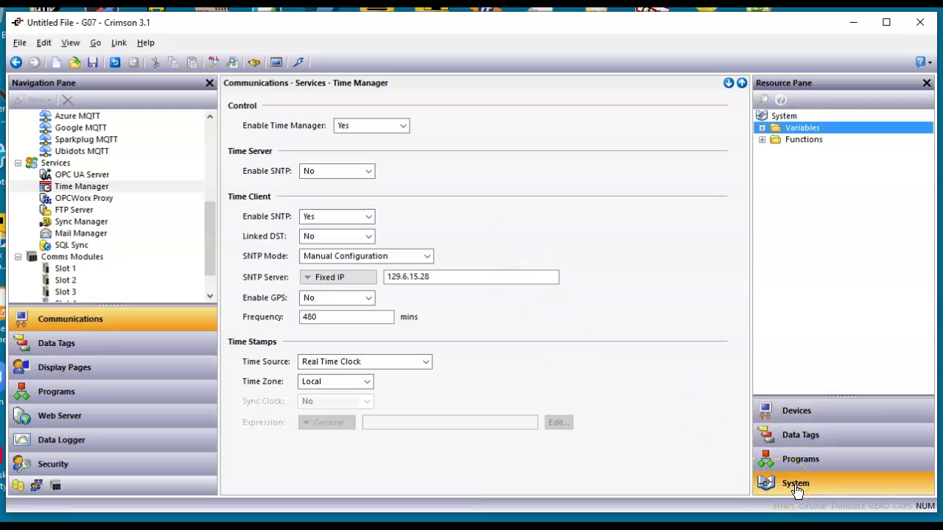
click(762, 129)
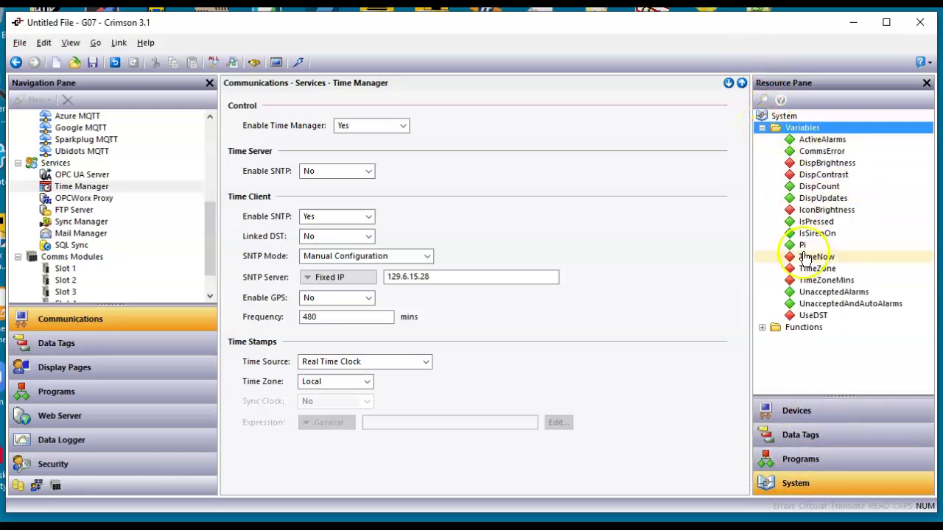
right_click(837, 323)
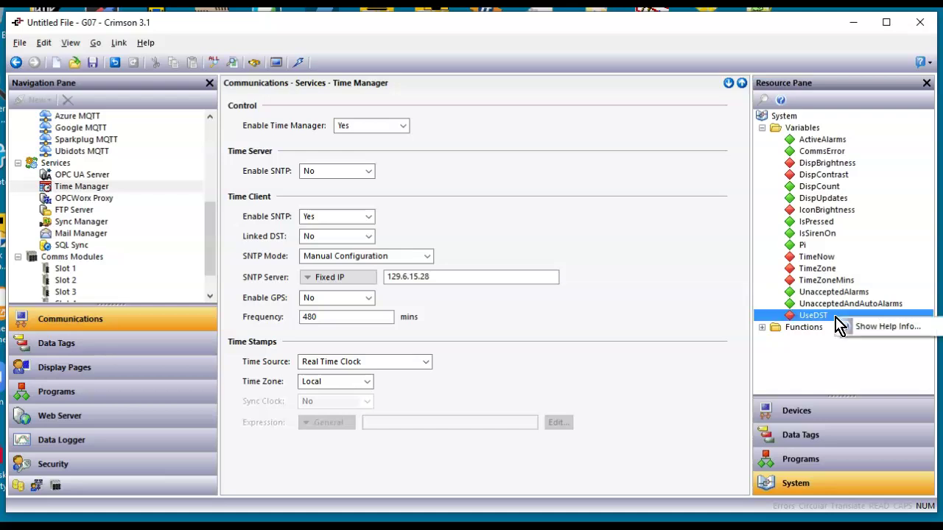
click(851, 328)
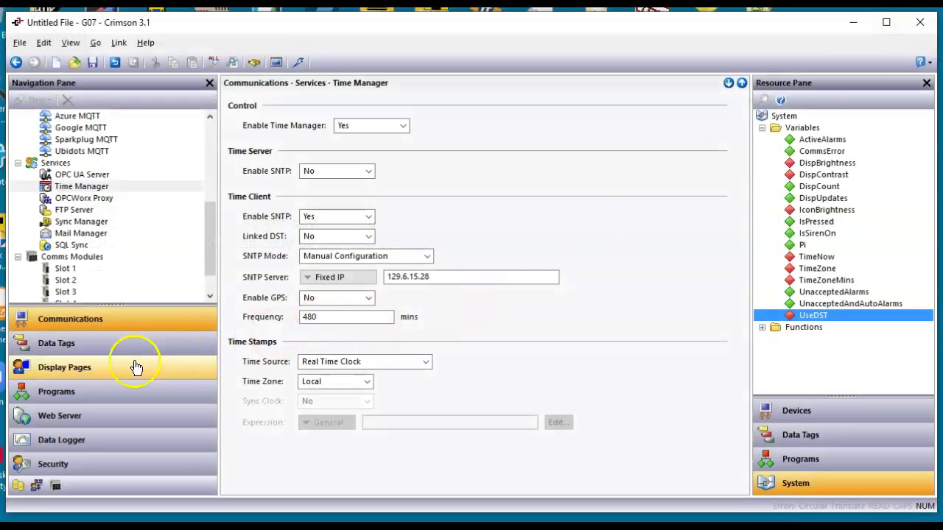
Drag the red Basic Rocker from 2-State Toggles onto Page1's upper left, under the title.
click(135, 367)
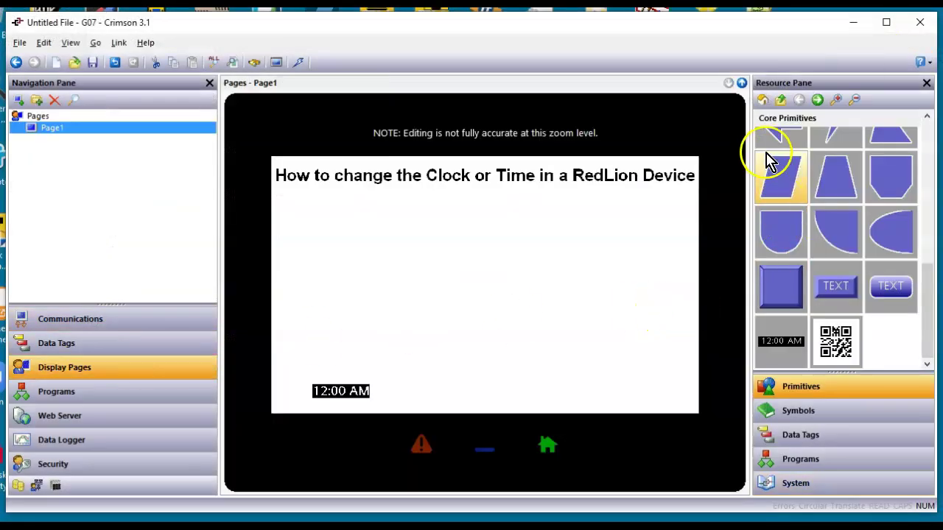
click(764, 107)
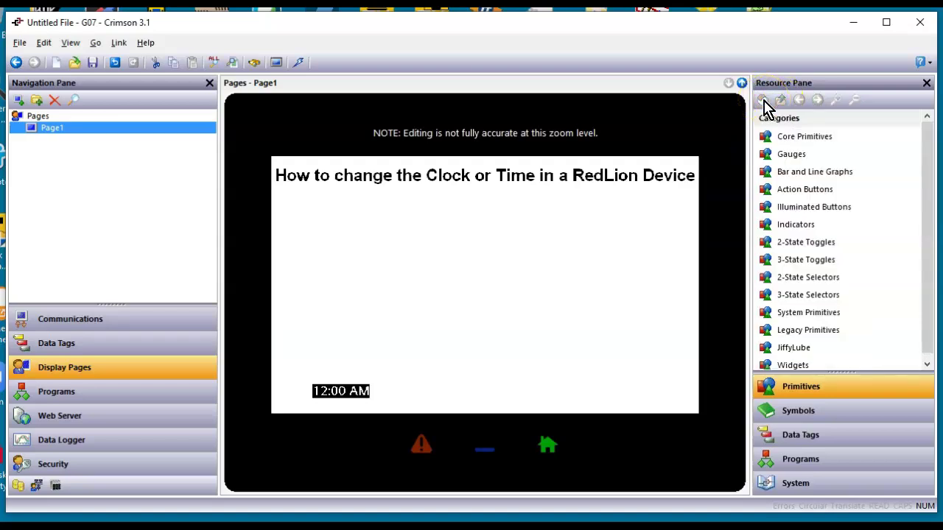
double_click(811, 243)
mouse_move(820, 256)
mouse_move(868, 225)
double_click(791, 229)
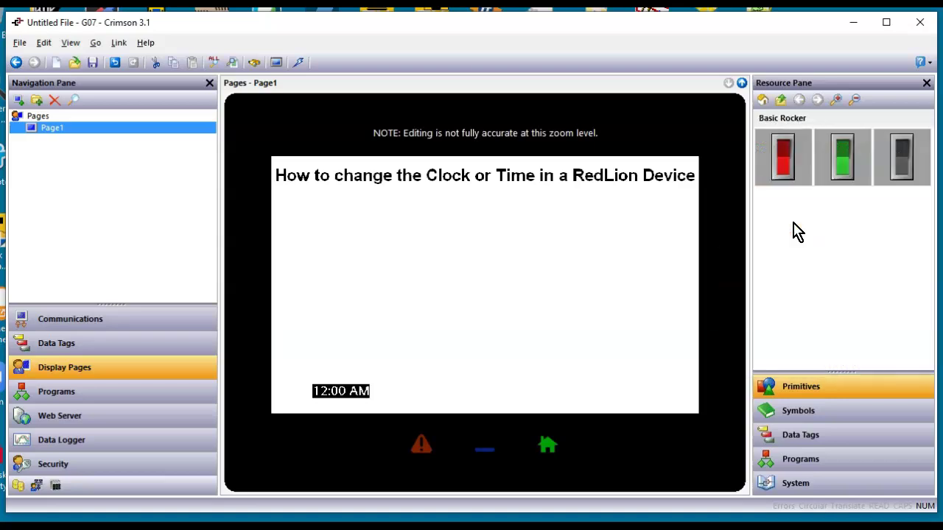
drag(787, 166, 330, 292)
click(312, 270)
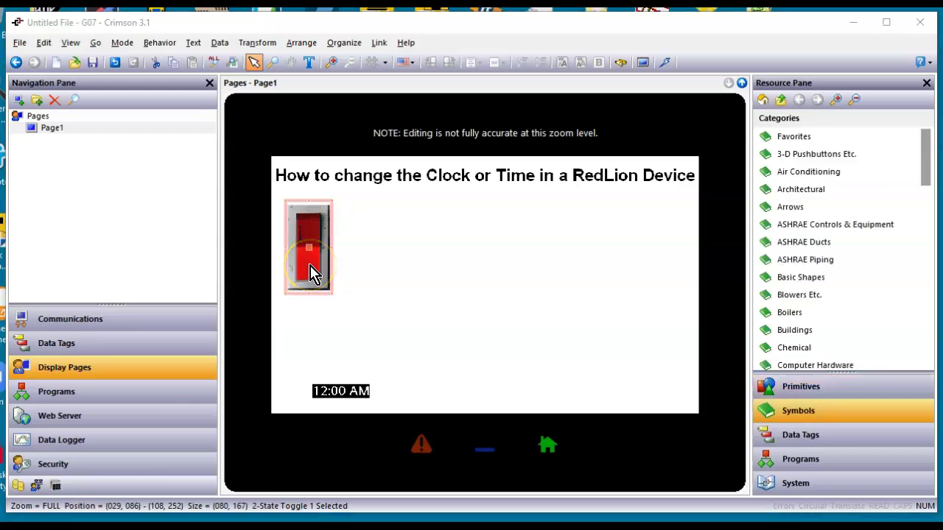
Bind the rocker toggle's Value to the UseDST system variable and confirm.
double_click(310, 273)
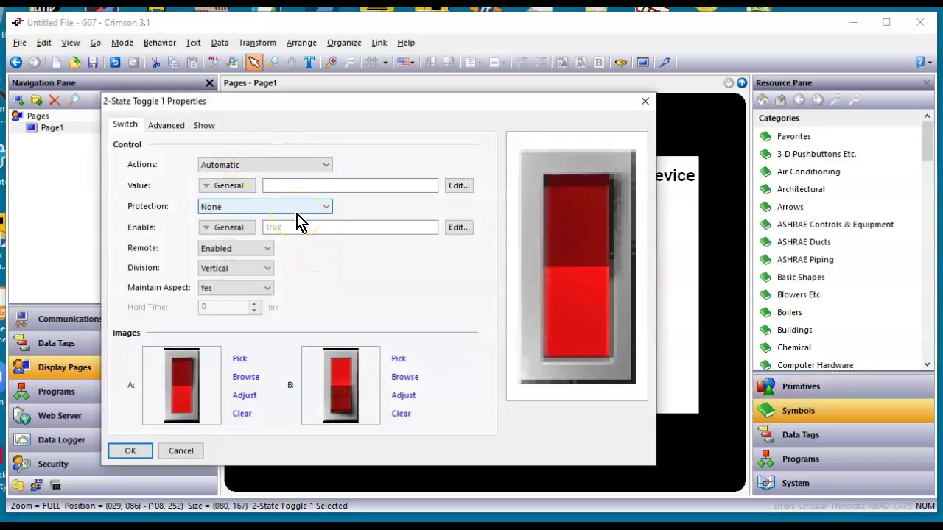
click(793, 492)
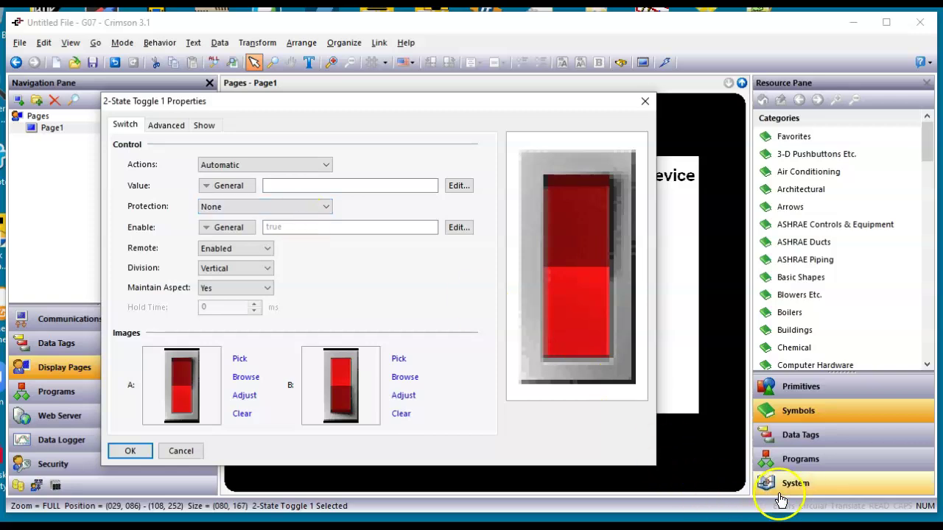
drag(811, 315, 377, 185)
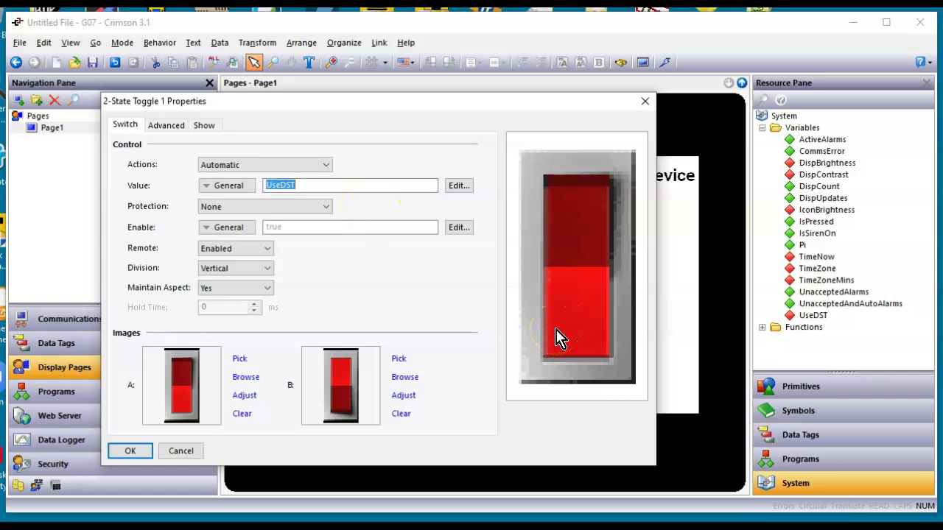
click(130, 451)
click(446, 328)
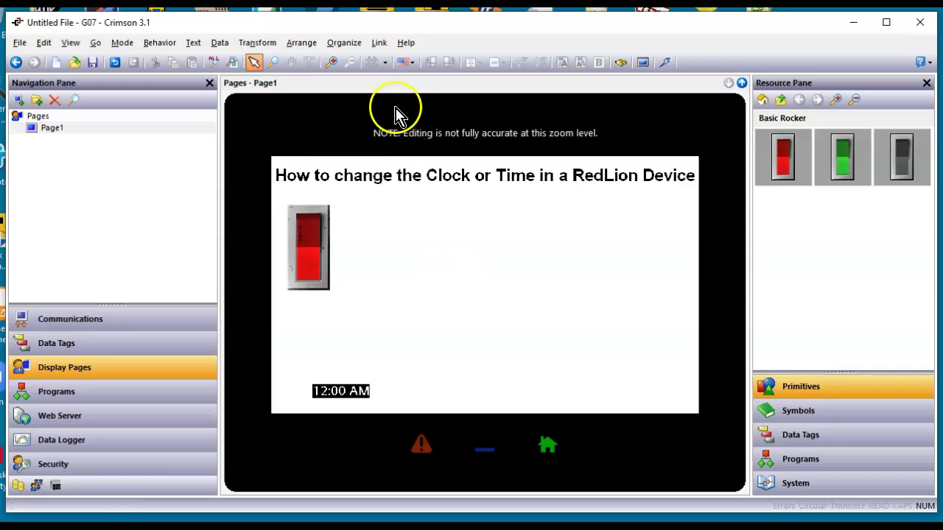
click(378, 43)
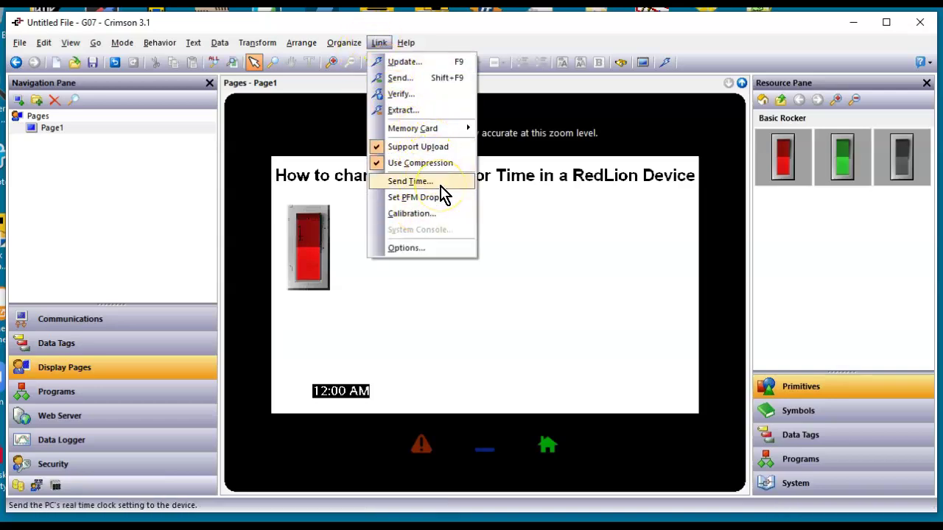
click(568, 254)
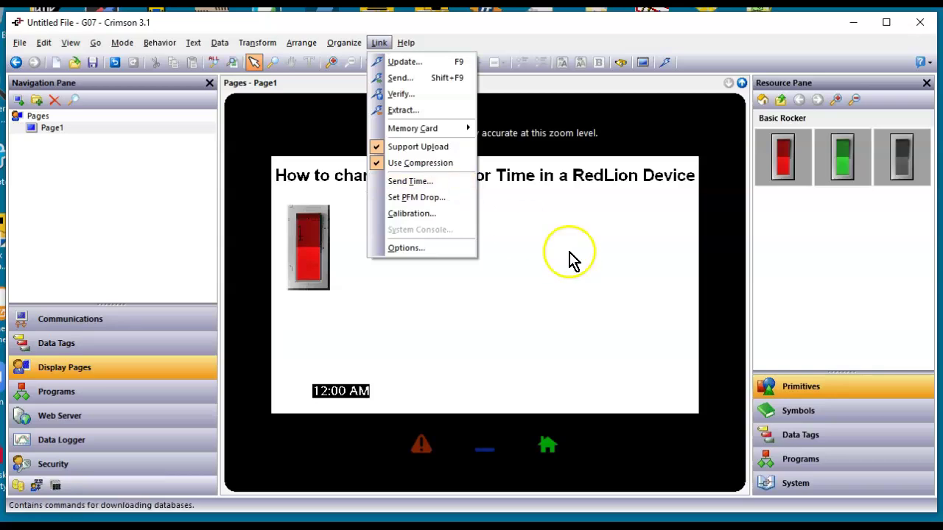
click(361, 400)
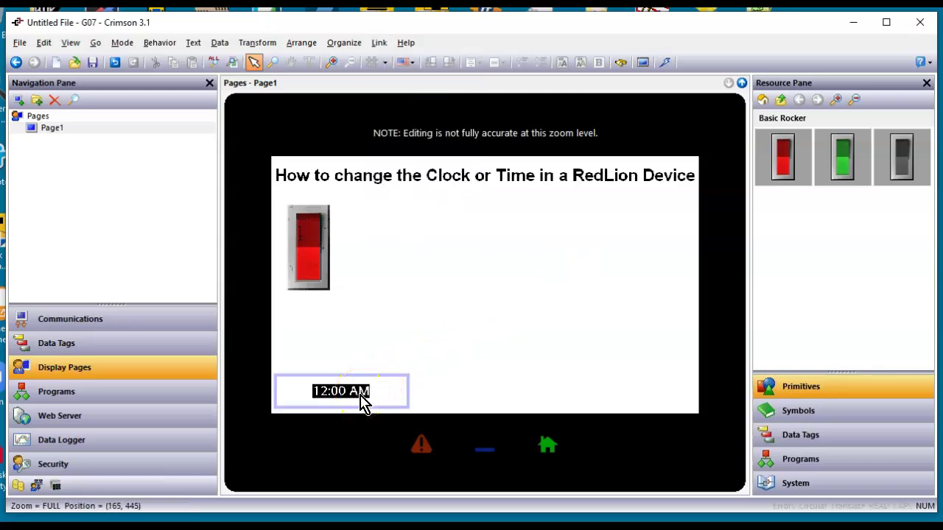